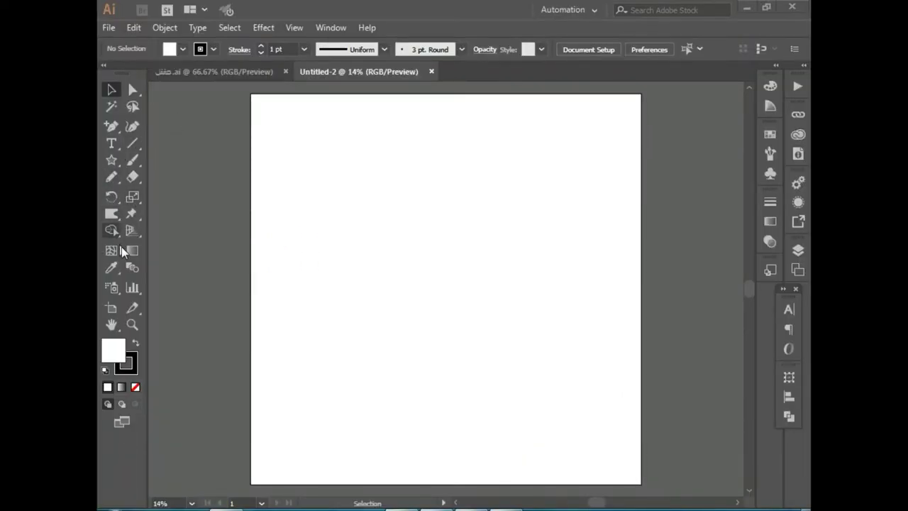
Draw a tall narrow ellipse left of the artboard centre with the Ellipse Tool
left_click(115, 163)
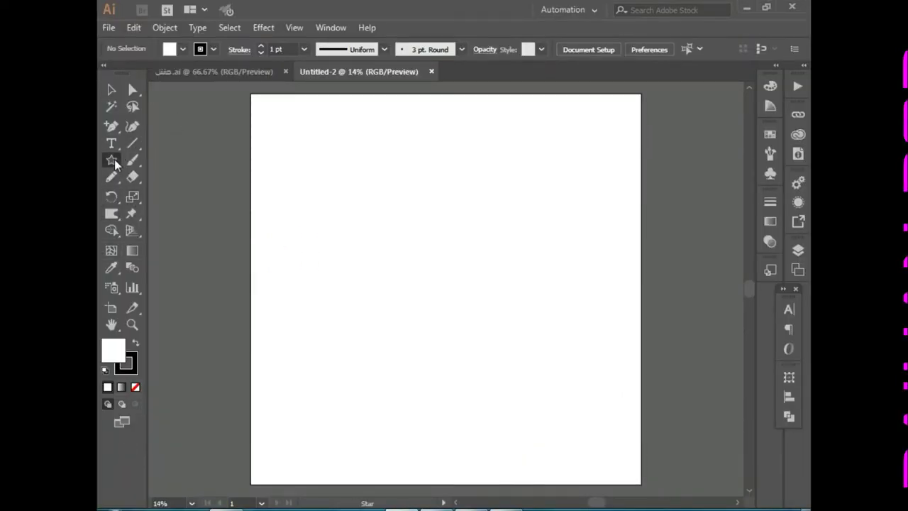
left_click(174, 194)
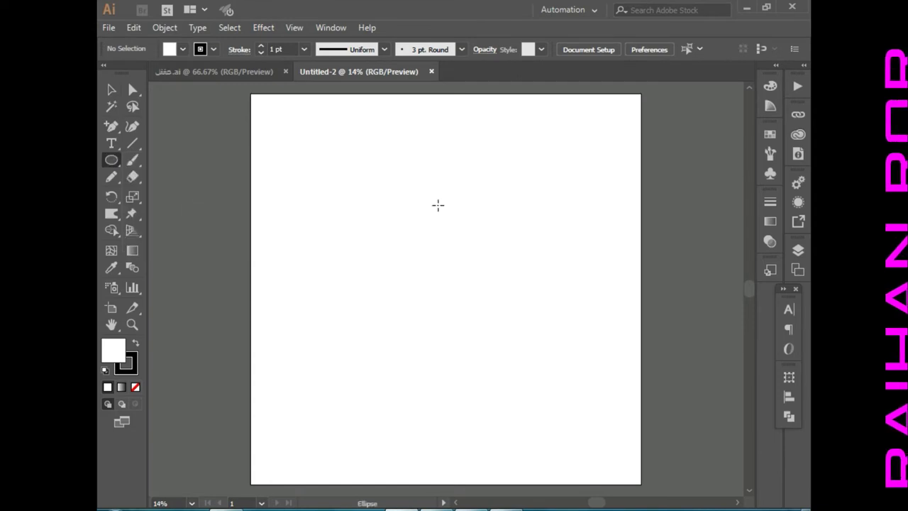
mouse_move(346, 199)
left_mouse_down()
mouse_move(428, 300)
mouse_move(376, 309)
left_mouse_up()
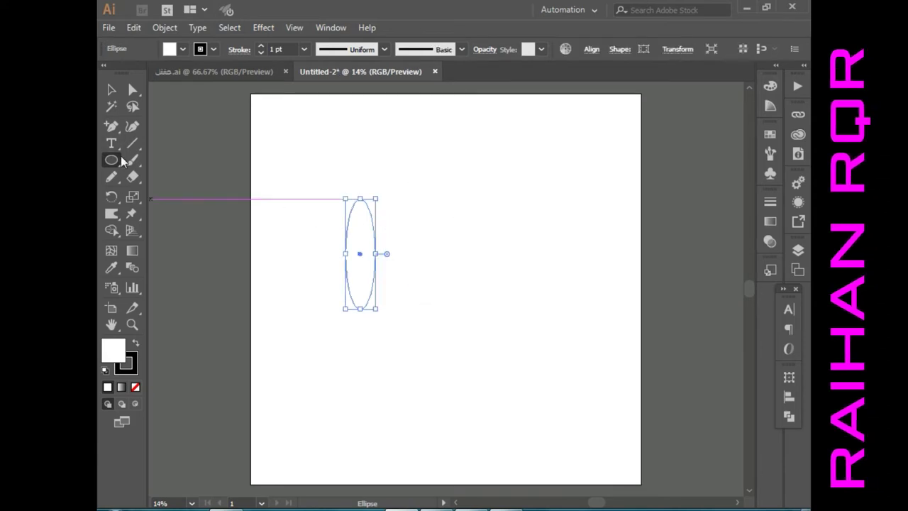
Convert the ellipse's top and bottom anchors into sharp corner points to form a leaf
key("plus")
left_click_drag(112, 130, 164, 176)
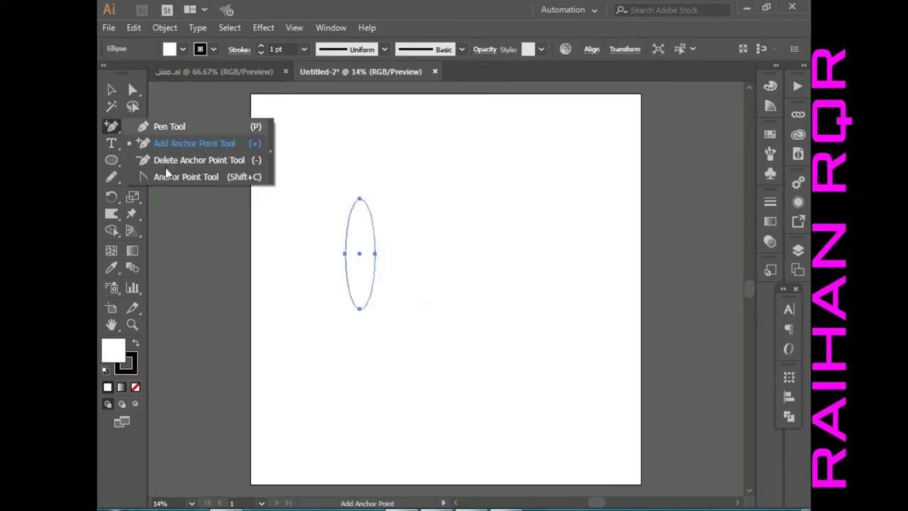
left_click(360, 201)
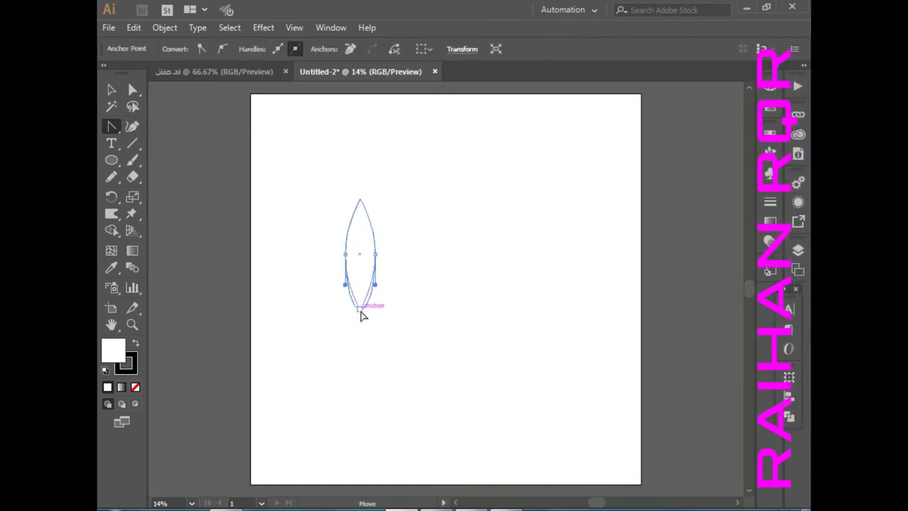
left_click(360, 310)
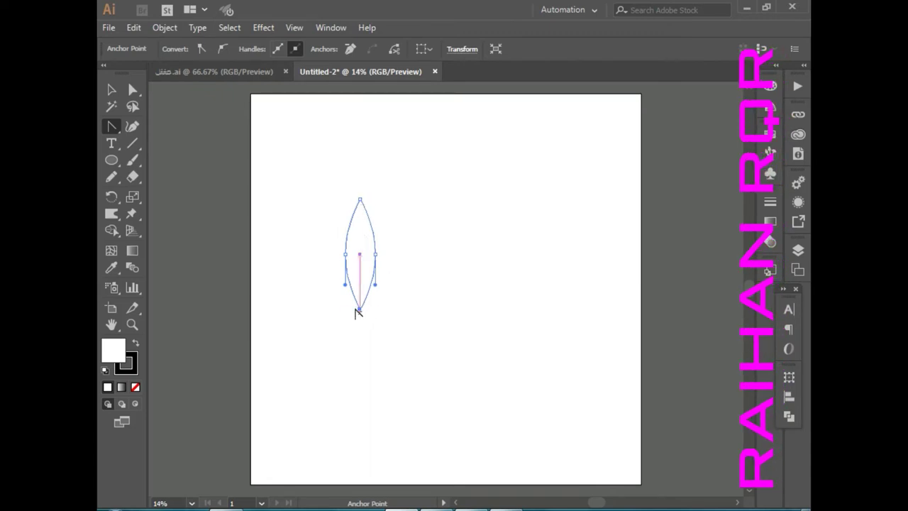
left_click(118, 88)
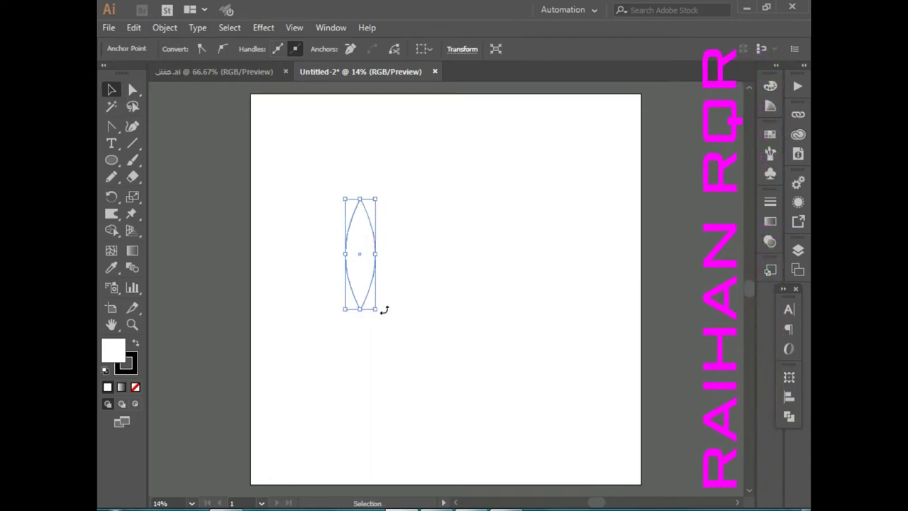
Tilt the leaf left and place a mirrored copy leaning right so both bases meet
left_click_drag(384, 310, 428, 291)
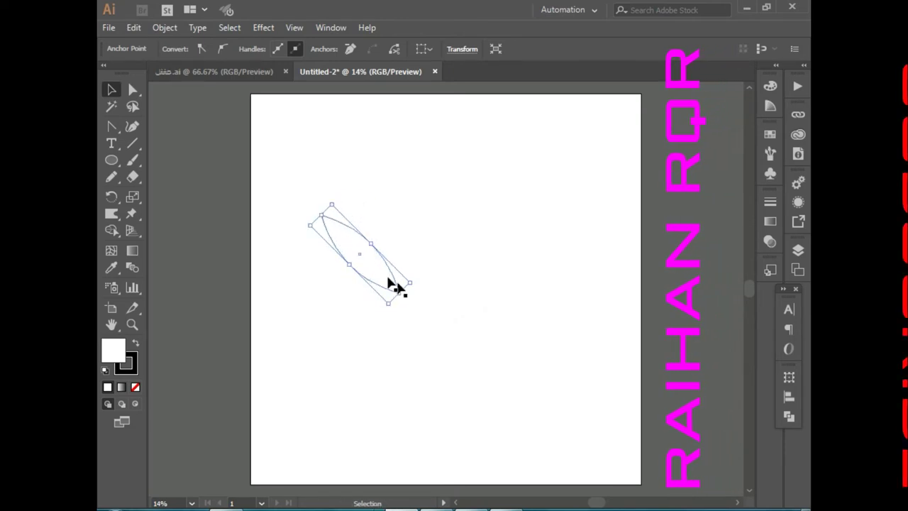
left_click(385, 281)
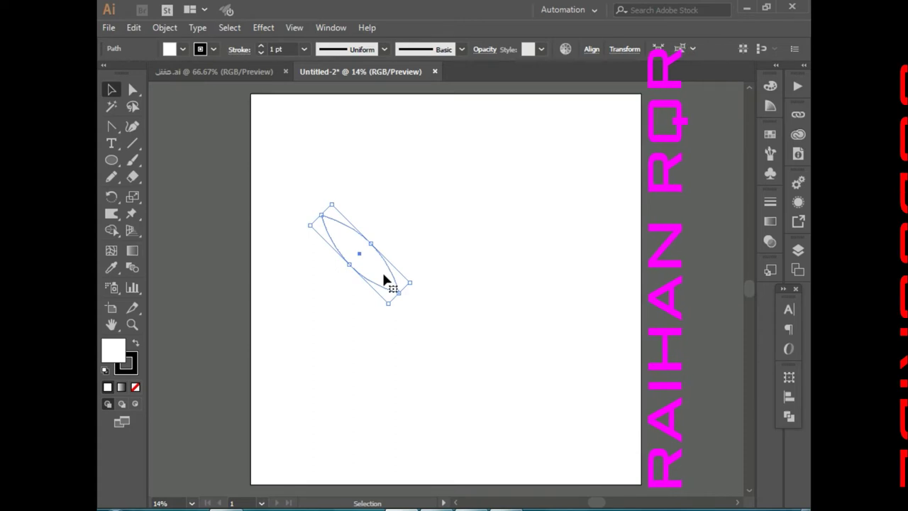
left_click_drag(403, 275, 447, 274)
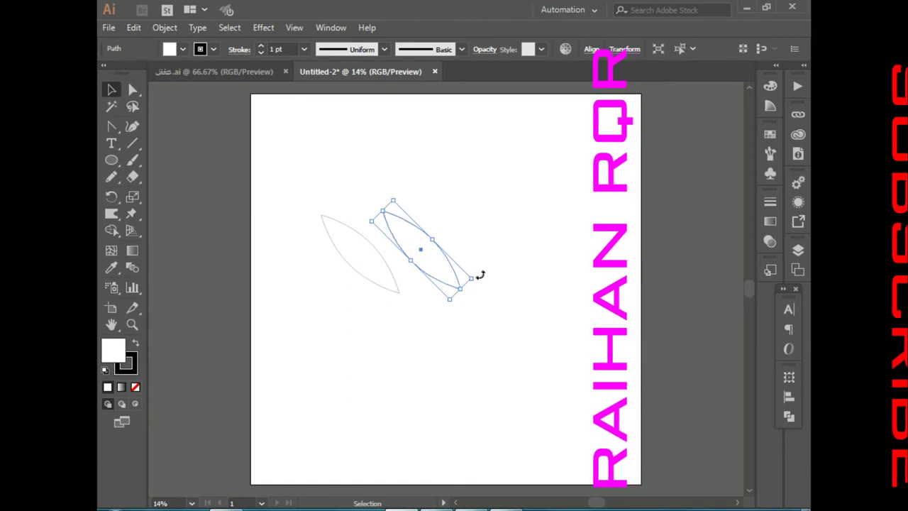
left_click_drag(479, 275, 413, 327)
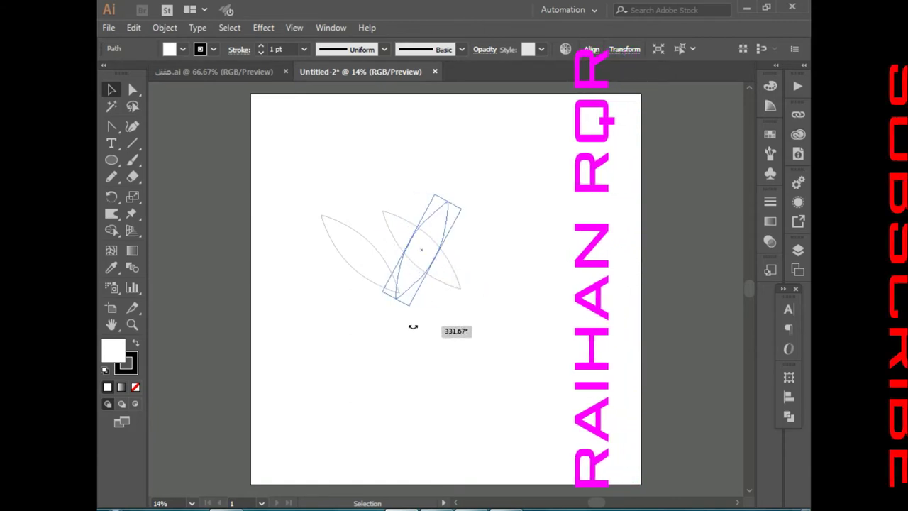
left_click_drag(414, 327, 405, 331)
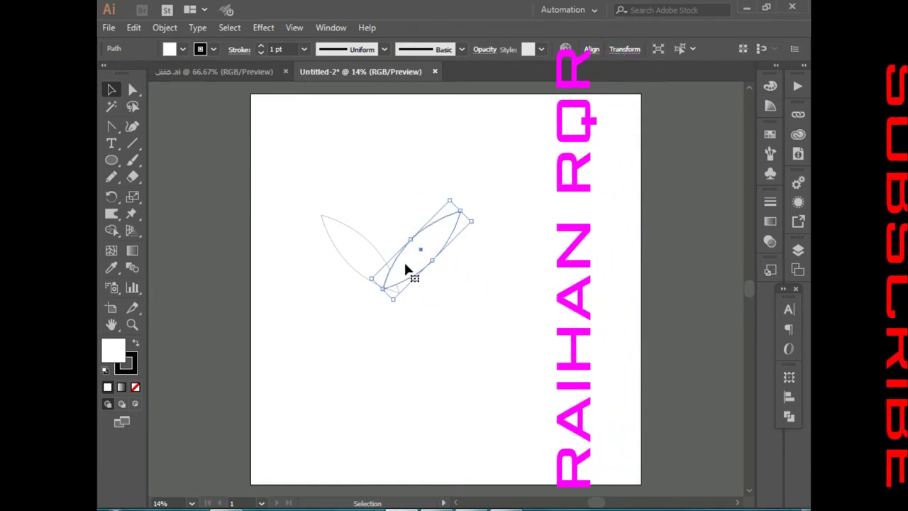
left_click_drag(406, 269, 424, 276)
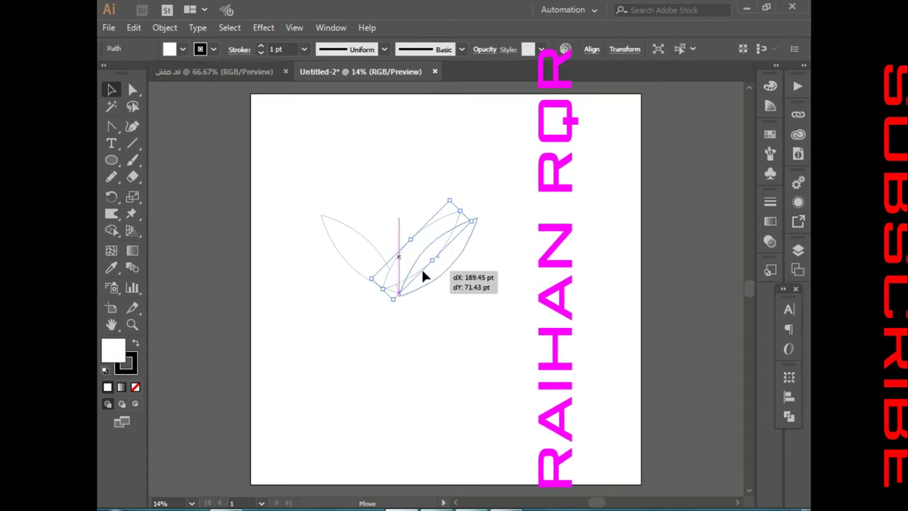
left_click_drag(423, 277, 424, 275)
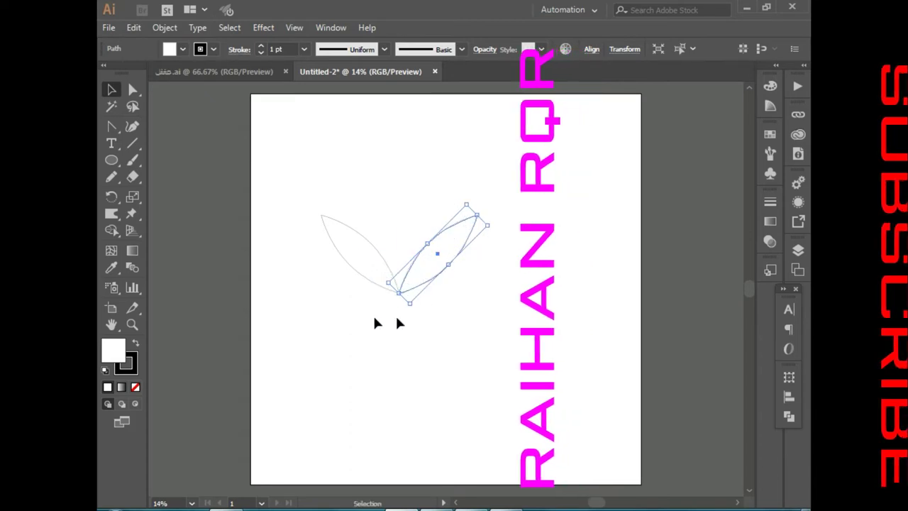
left_click(433, 327)
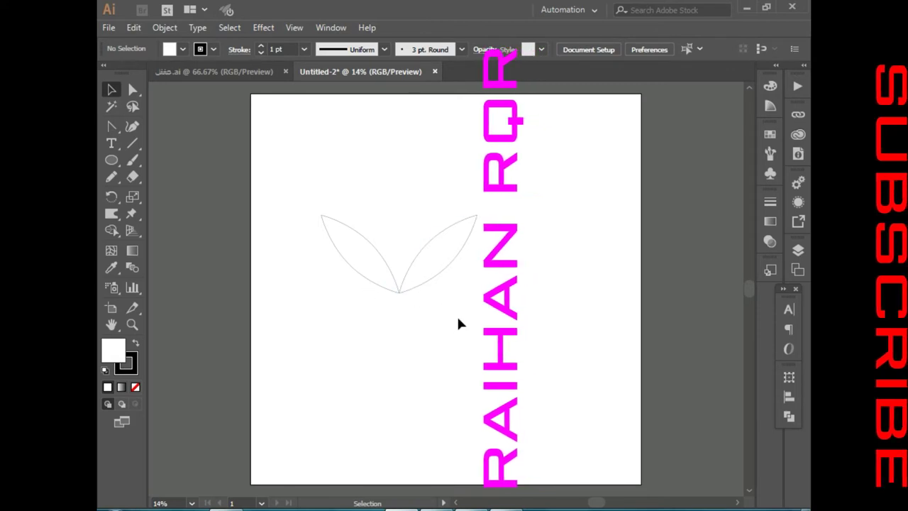
Scale both leaves down much smaller and zoom in on the small pair
left_click_drag(460, 319, 356, 255)
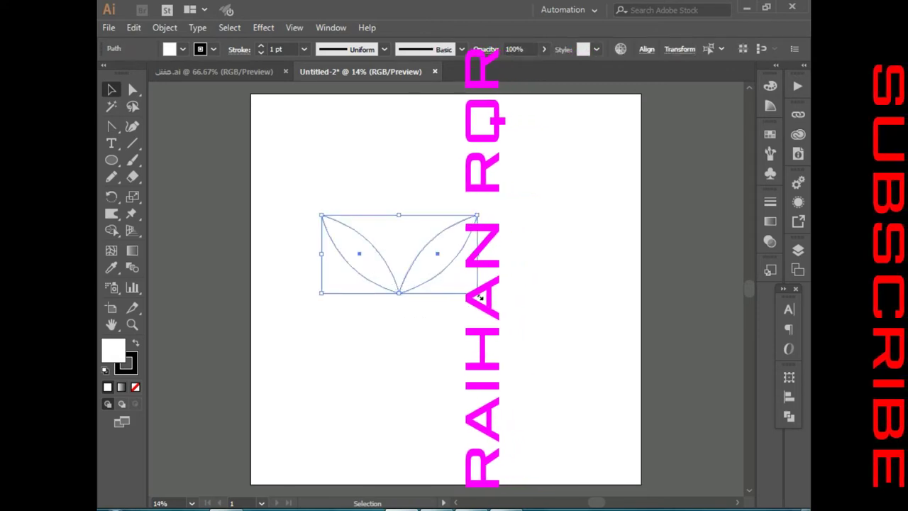
left_click_drag(478, 292, 415, 276)
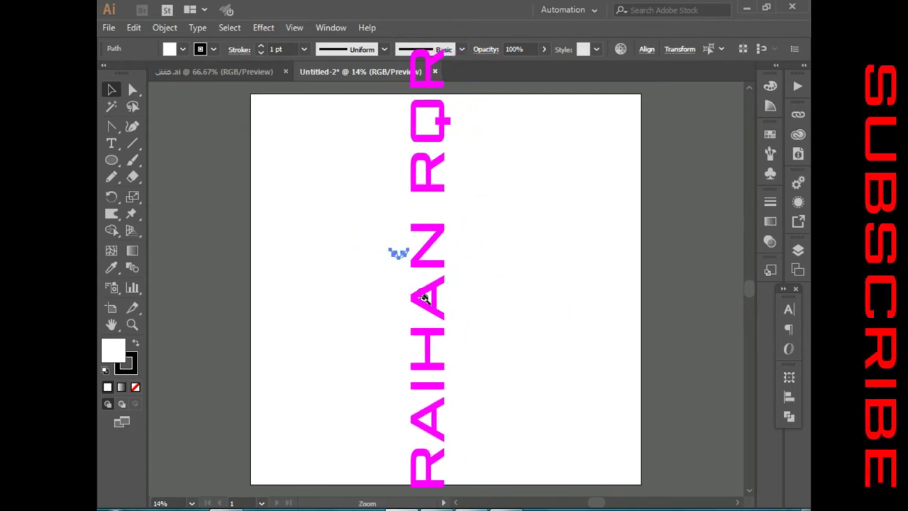
left_click(425, 269)
left_click_drag(451, 282, 444, 298)
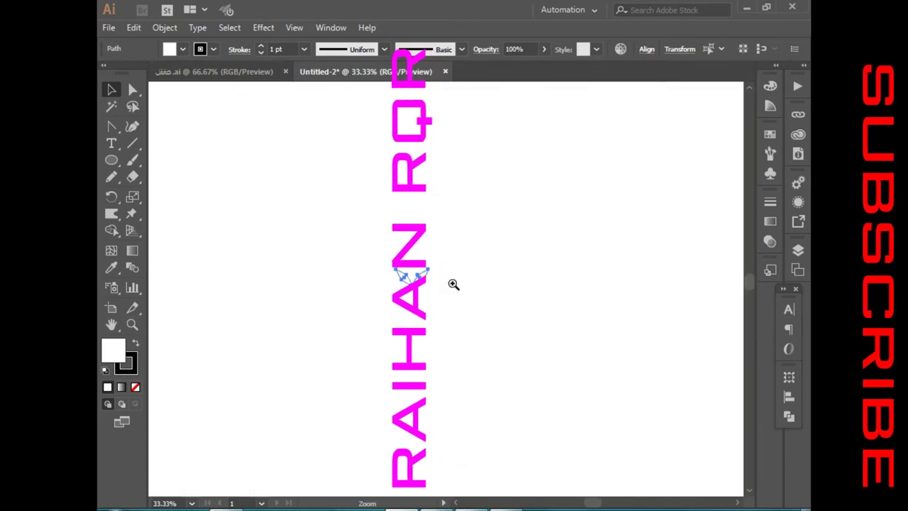
key("v")
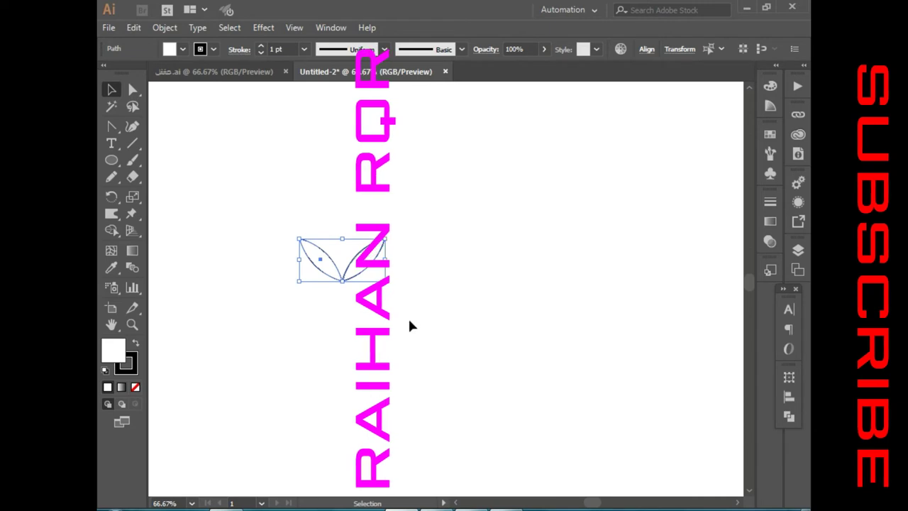
Copy the leaf pair directly above and repeat the transform to lengthen the column
key("a")
key("v")
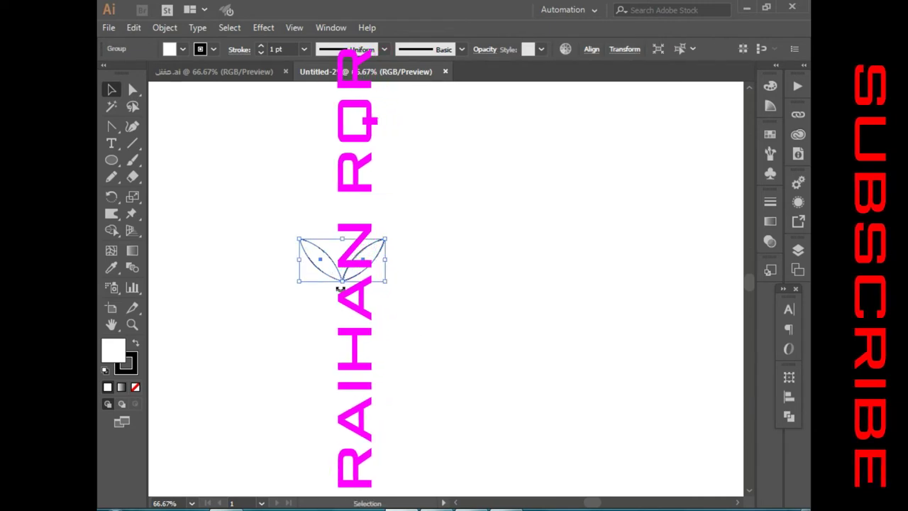
mouse_move(348, 273)
left_mouse_down()
mouse_move(349, 181)
mouse_move(347, 212)
left_mouse_up()
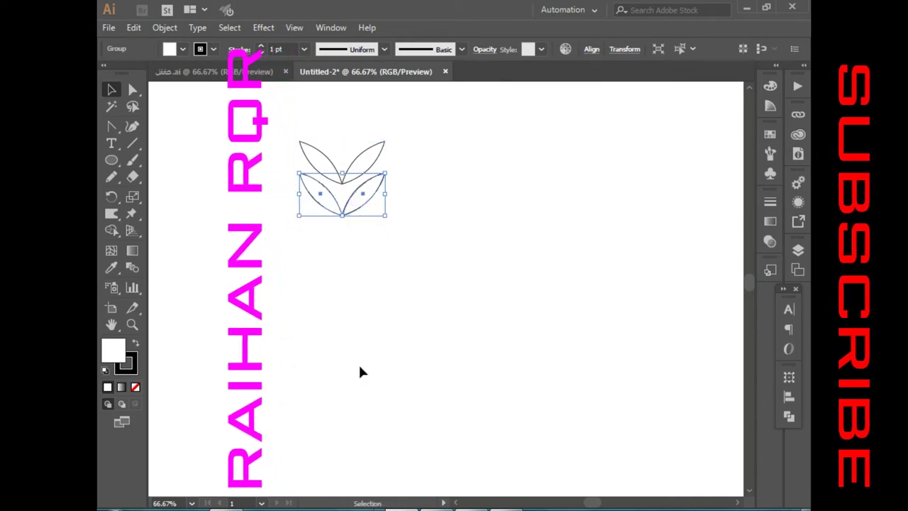
key("a")
key("ctrl+d")
key("ctrl+d")
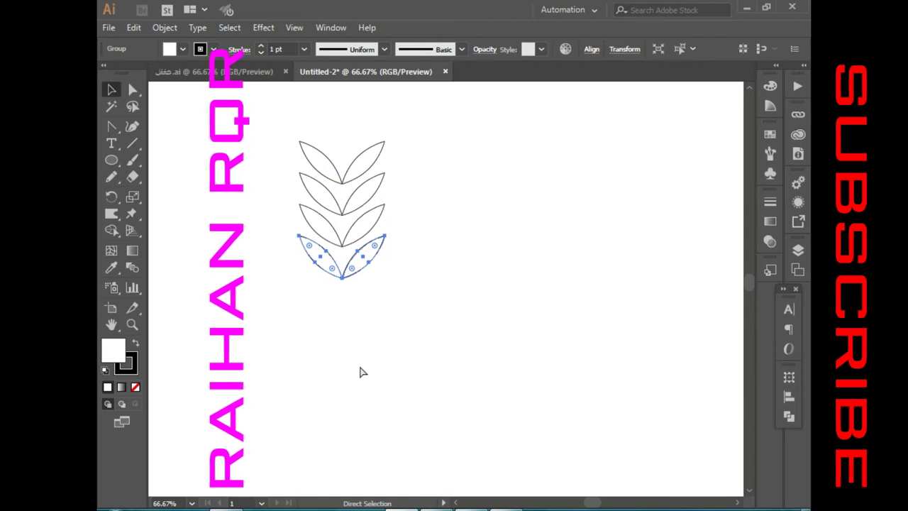
key("ctrl+d")
key("ctrl+d")
key("ctrl+d")
key("ctrl+d")
key("ctrl+d")
key("ctrl+d")
key("ctrl+d")
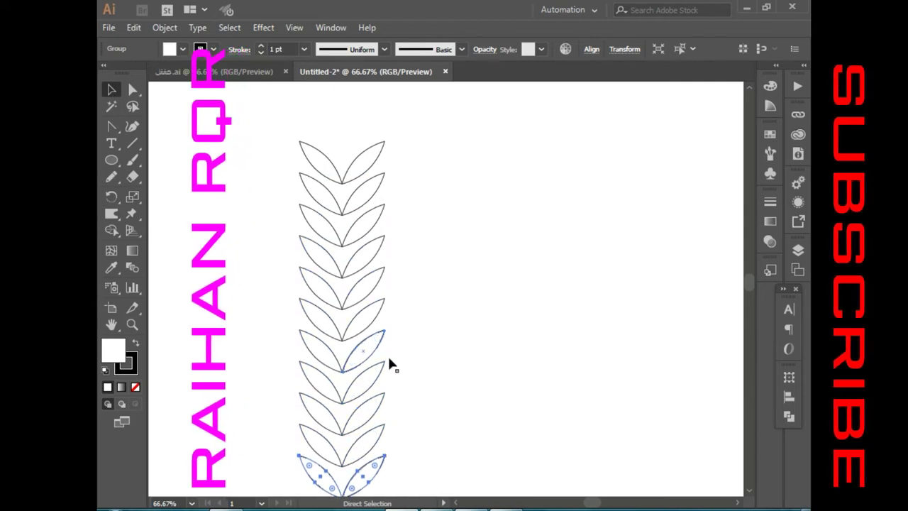
key("v")
Add another leaf pair below the bottom one and zoom out to view the chain
scroll(414, 341, "down", 2)
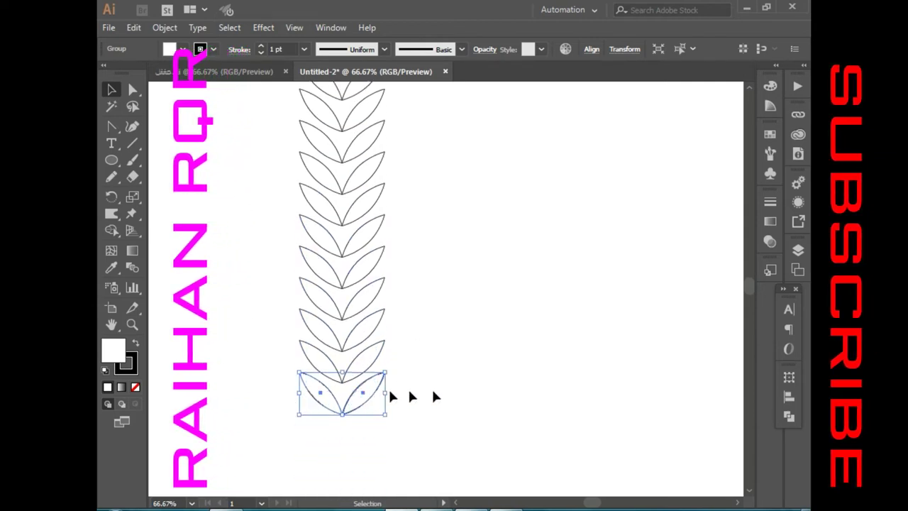
key("a")
key("ctrl+d")
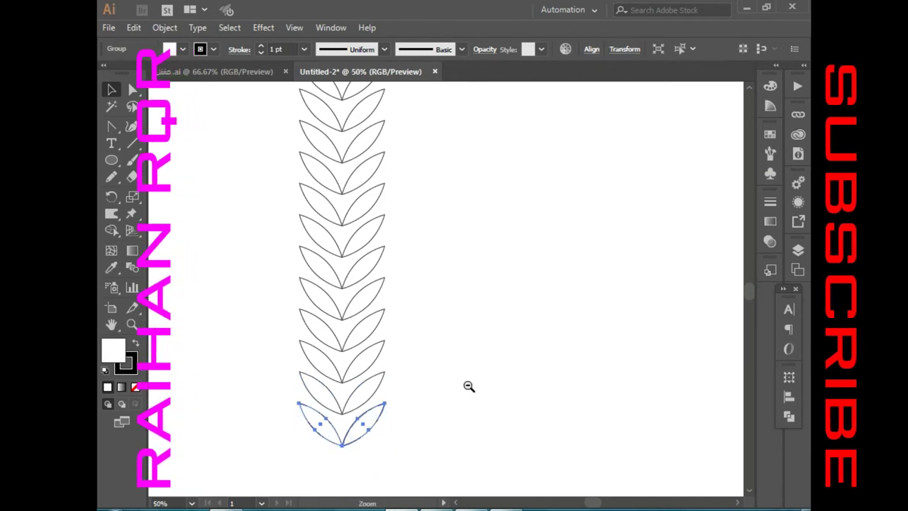
left_click(469, 389, "alt")
key("v")
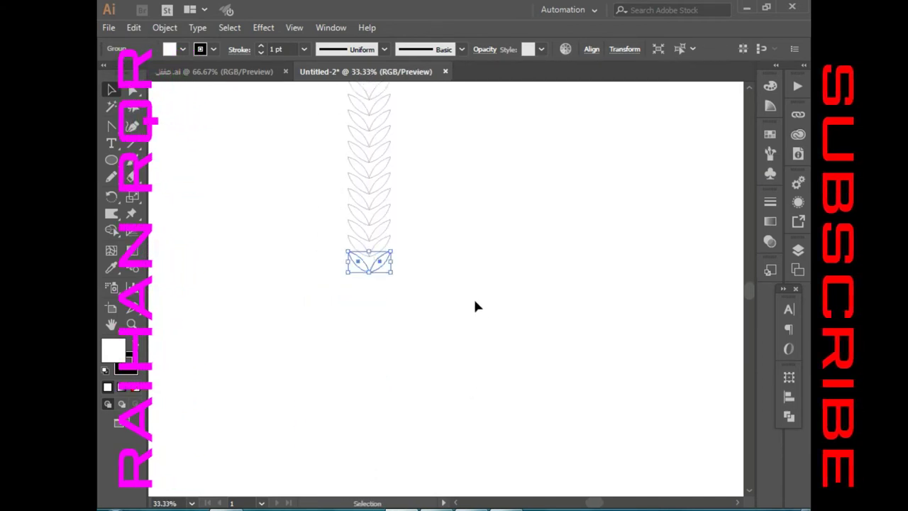
scroll(474, 297, "up", 3)
scroll(474, 297, "up", 2)
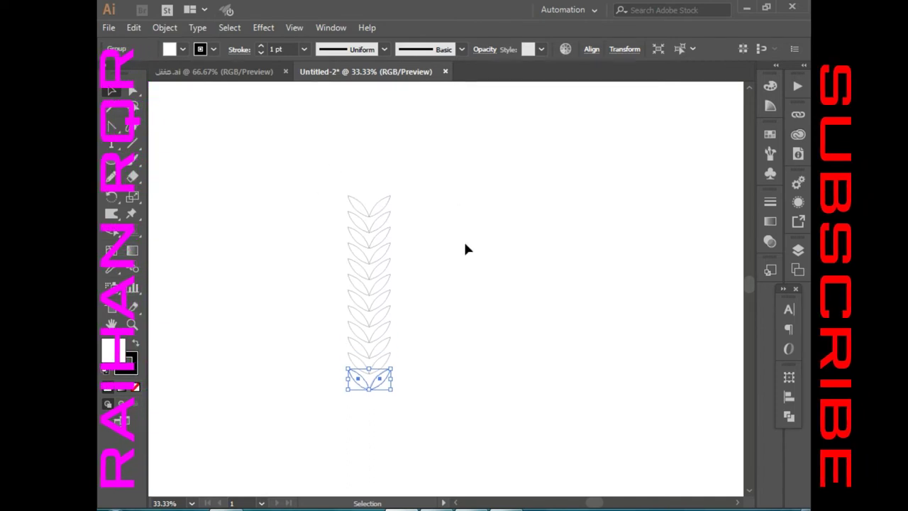
Repeat Transform Again with Ctrl+D to add several more leaf pairs below the chain
key("a")
key("ctrl+d")
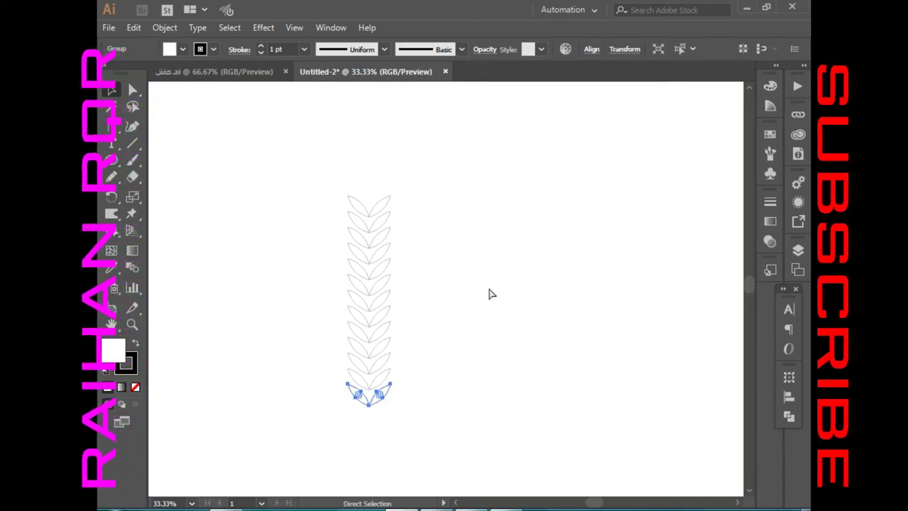
key("ctrl+d")
key("ctrl+d")
key("v")
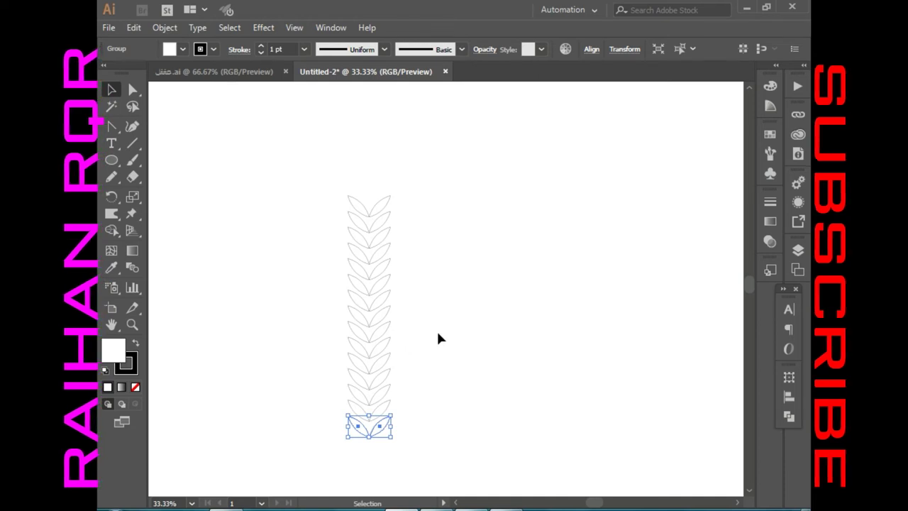
key("a")
key("ctrl+d")
Copy the top leaf pair above the stem, delete its right leaf, and stand the remaining leaf upright
key("v")
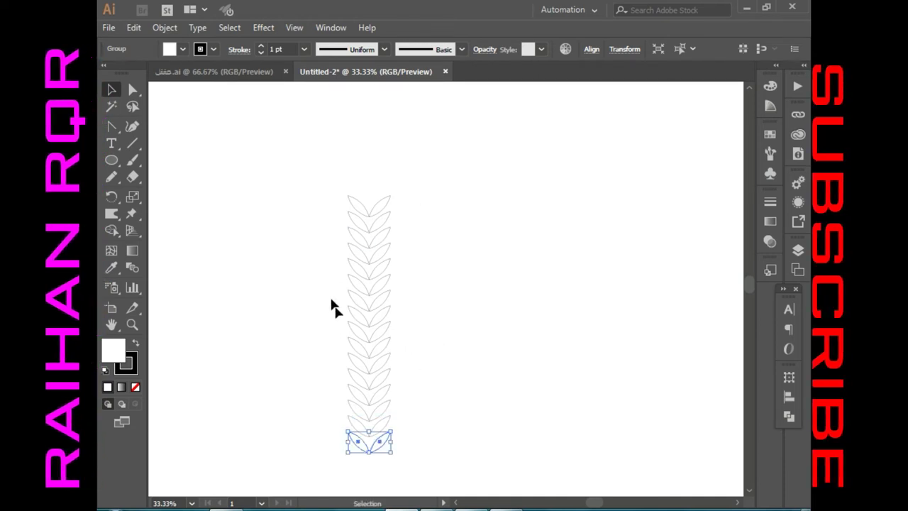
left_click(421, 229)
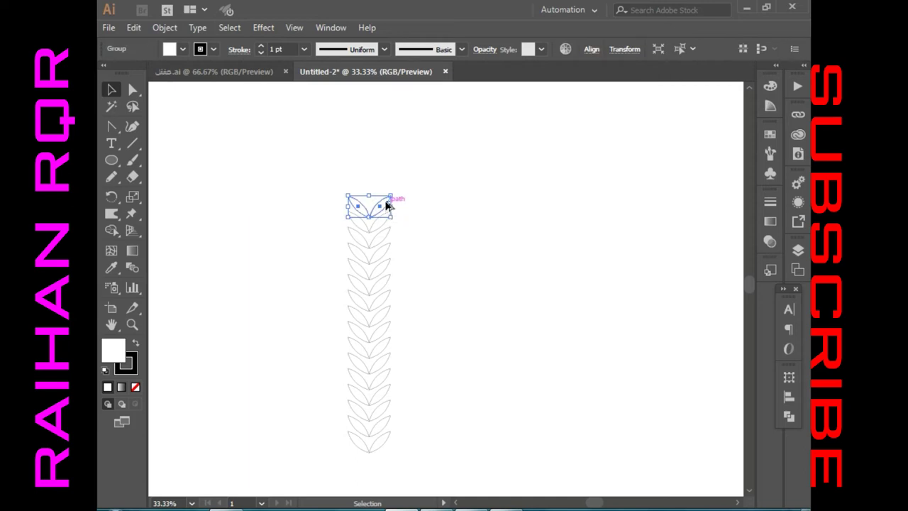
left_click_drag(388, 193, 390, 173)
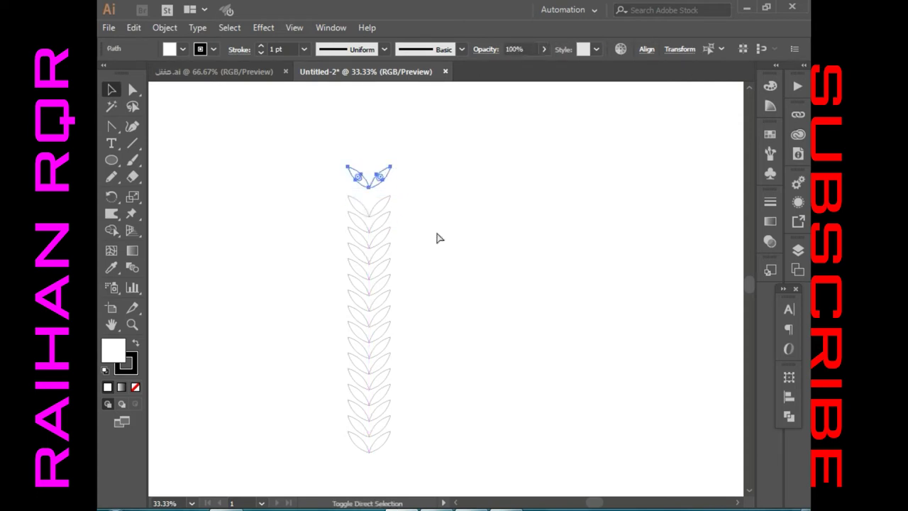
left_click(391, 192)
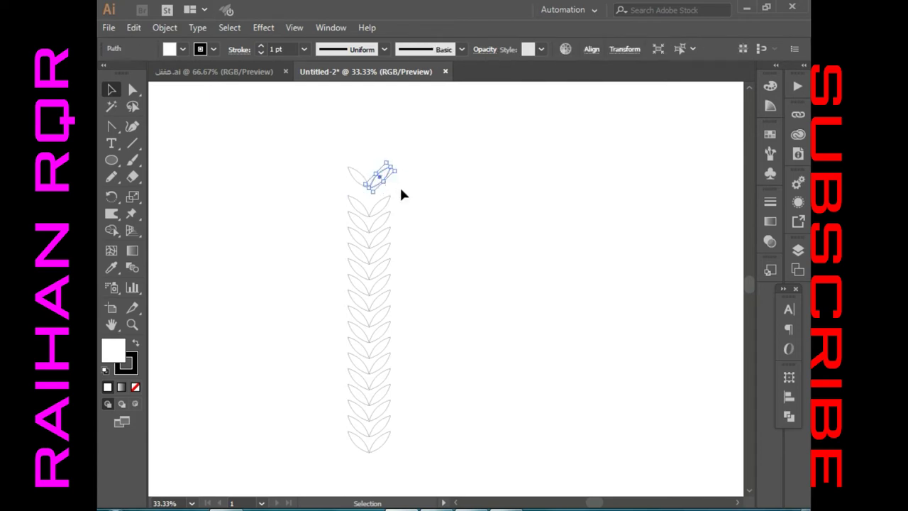
key("Delete")
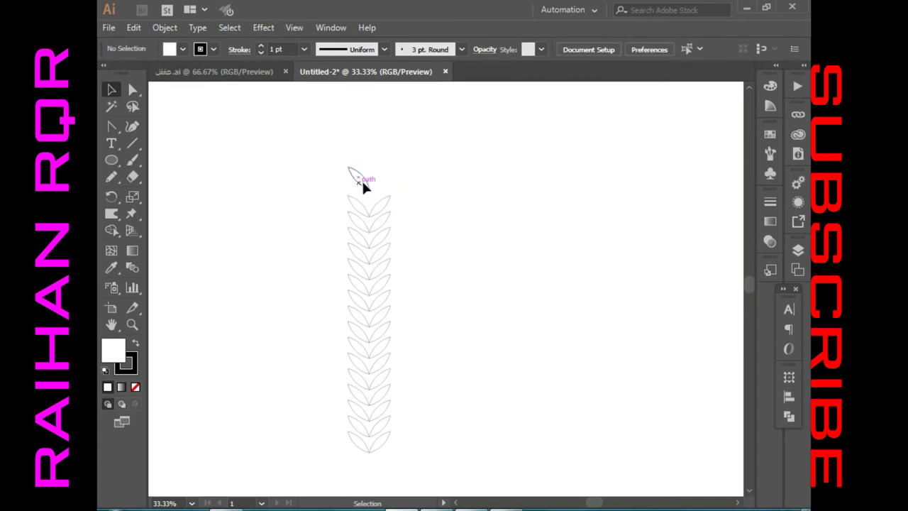
left_click_drag(368, 191, 373, 165)
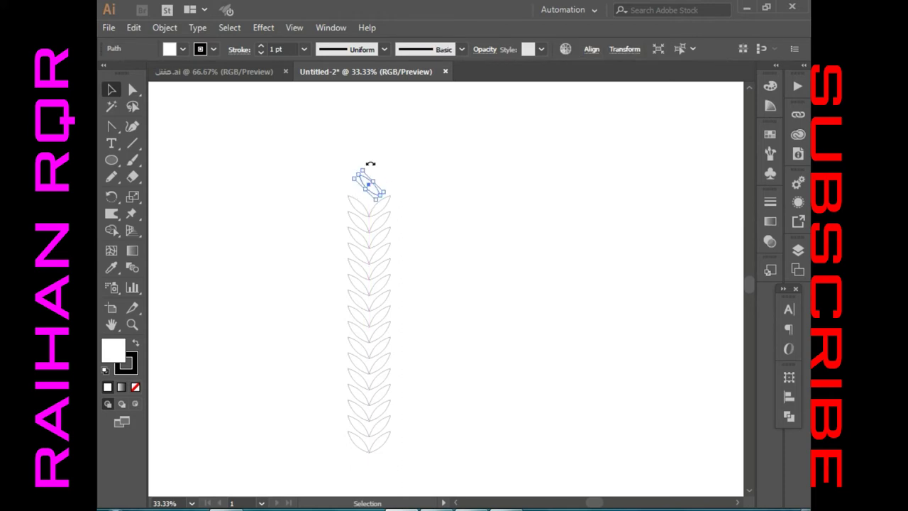
left_click(389, 169)
left_click(417, 179)
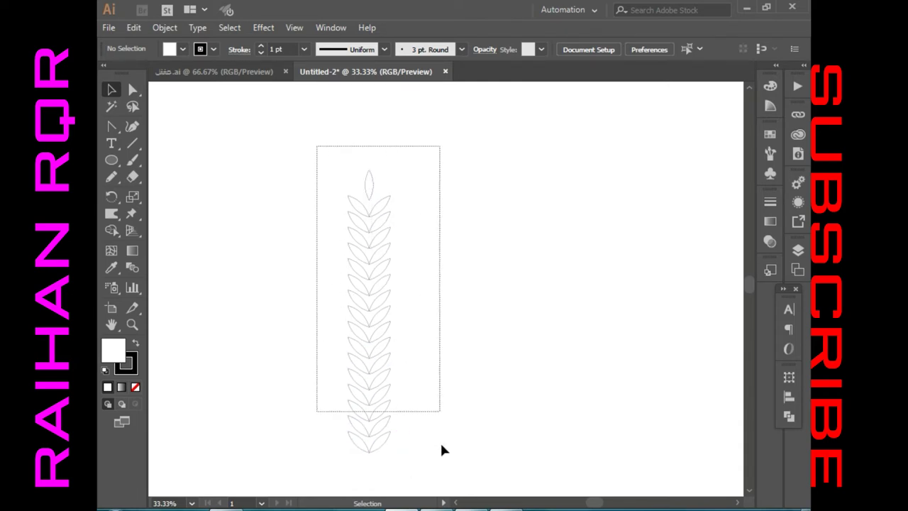
Select every leaf in the stem and apply Effect > Warp > Arc with preview
left_click_drag(426, 471, 426, 472)
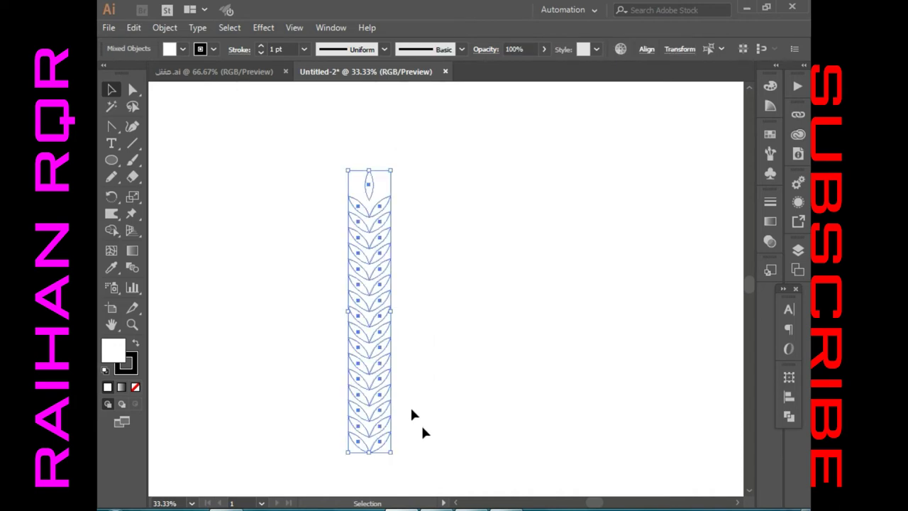
left_click(269, 26)
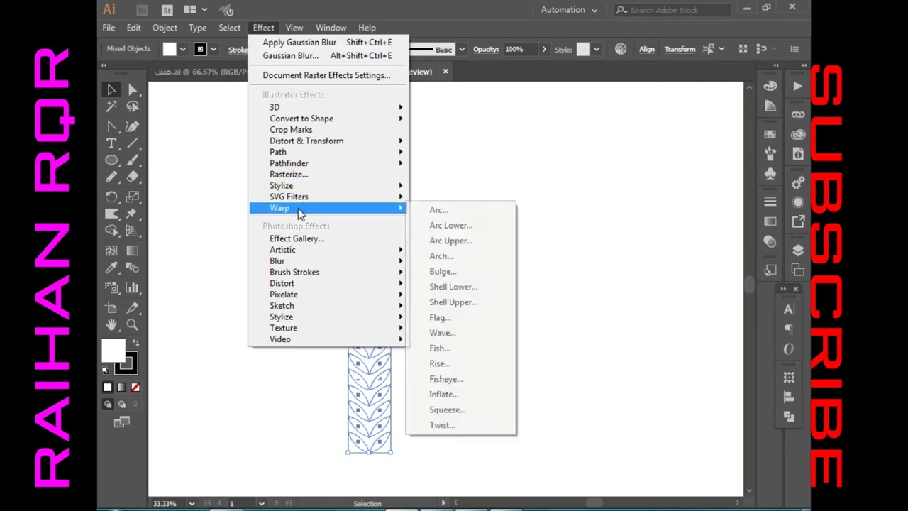
mouse_move(280, 208)
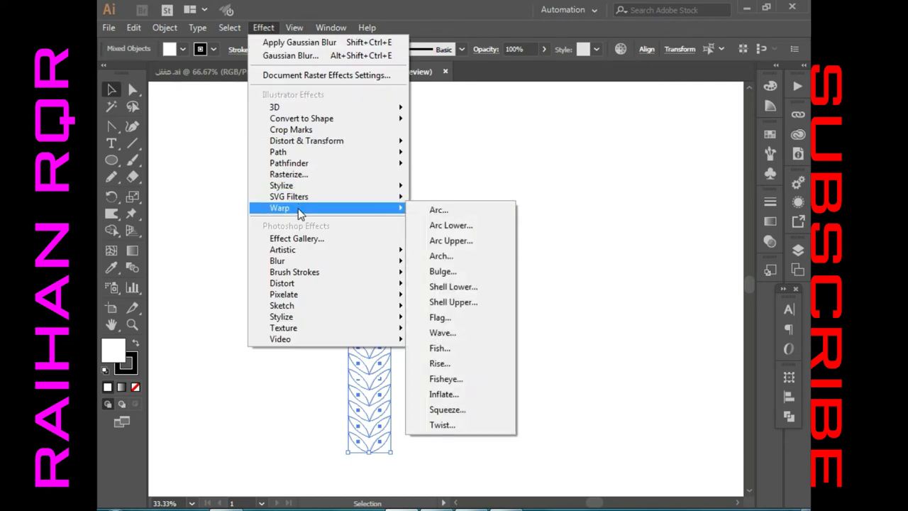
left_click(570, 149)
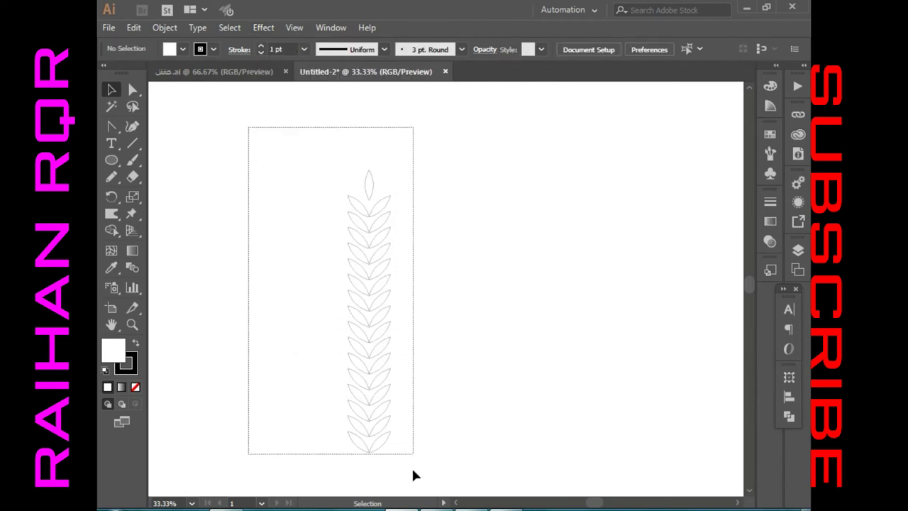
left_click_drag(415, 358, 413, 467)
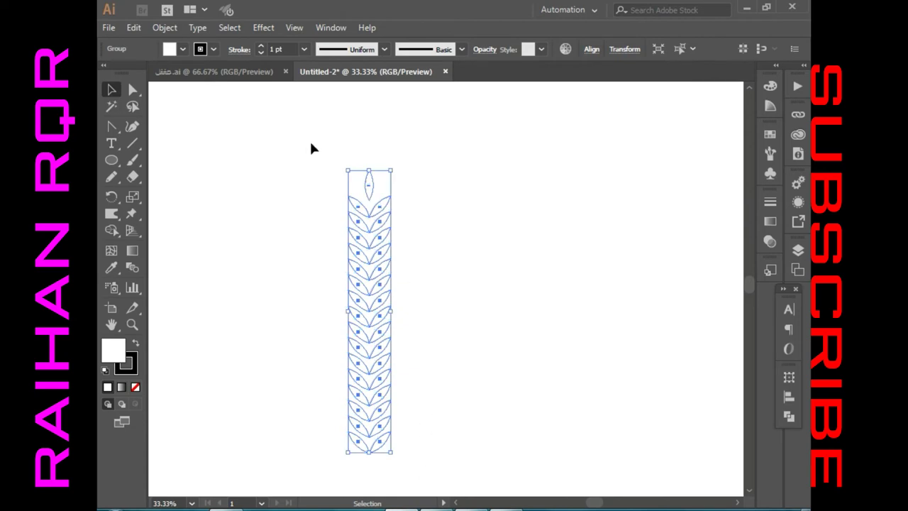
left_click(263, 28)
mouse_move(280, 208)
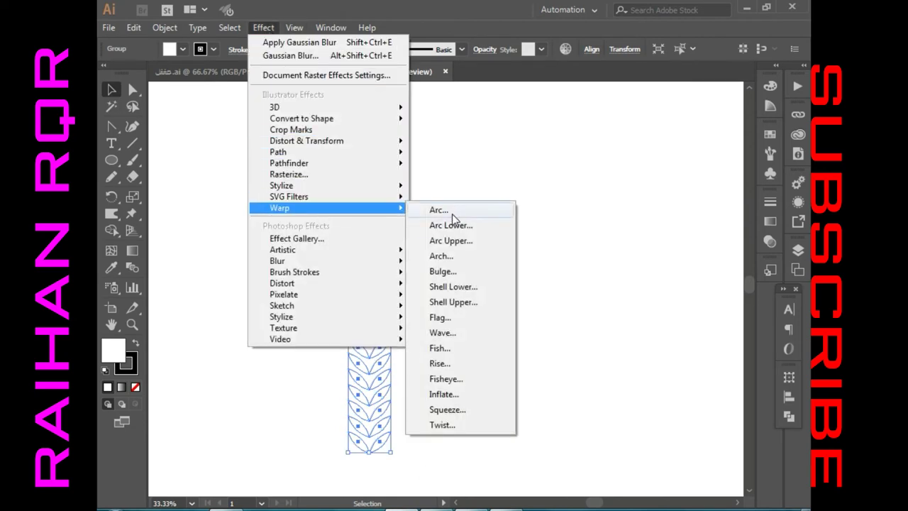
left_click(452, 213)
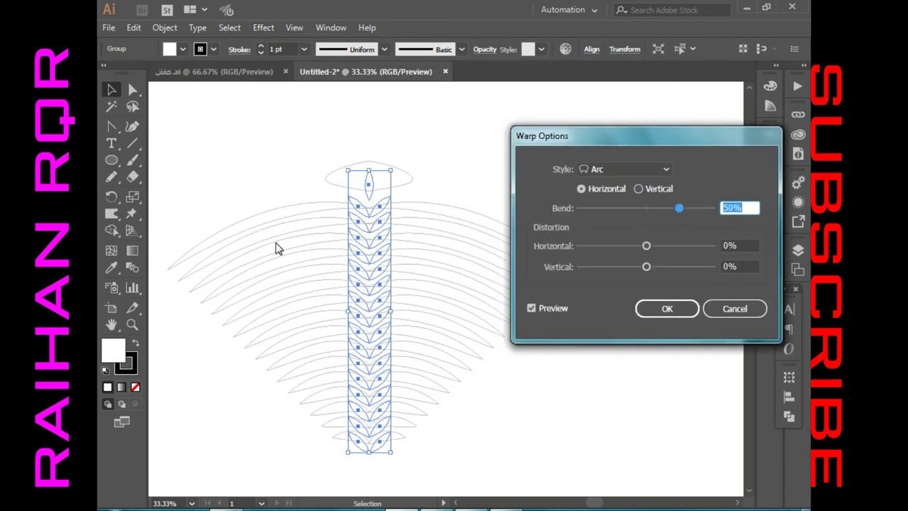
Set the Arc warp to Vertical with 91% bend and 3% horizontal distortion
left_click(638, 189)
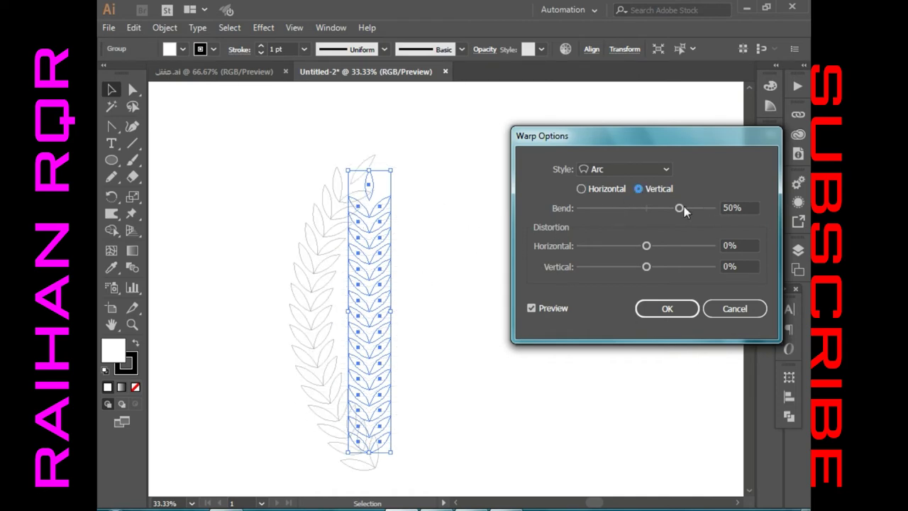
left_click_drag(684, 206, 693, 203)
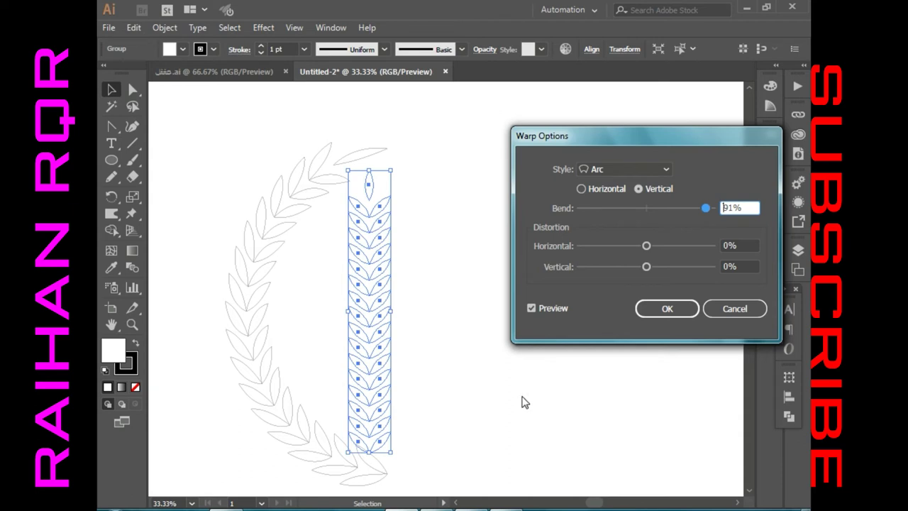
left_click_drag(629, 249, 627, 248)
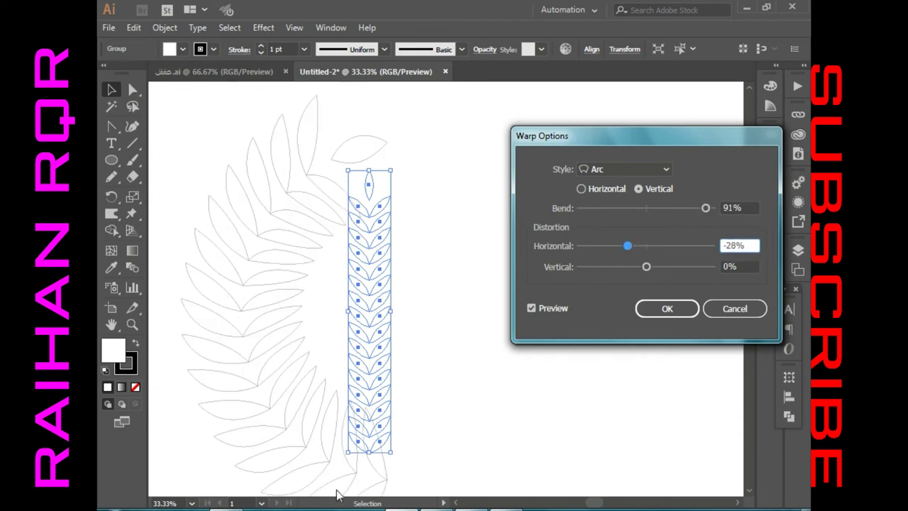
left_click_drag(631, 243, 657, 246)
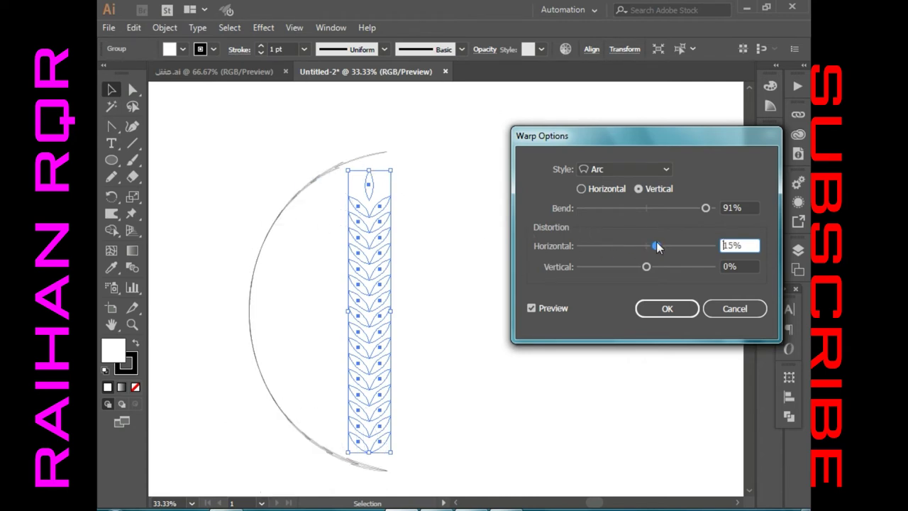
left_click_drag(656, 245, 648, 247)
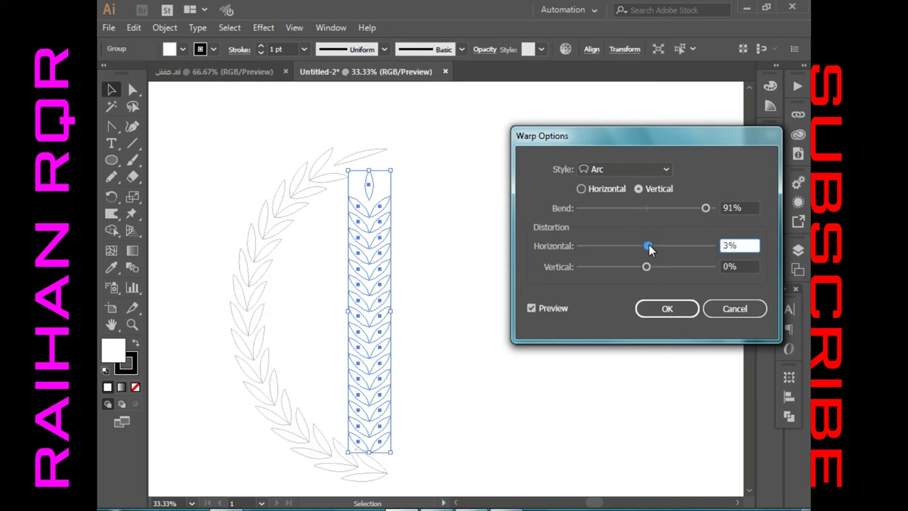
Set vertical distortion to about 15% and confirm the Arc warp with OK
left_click(614, 271)
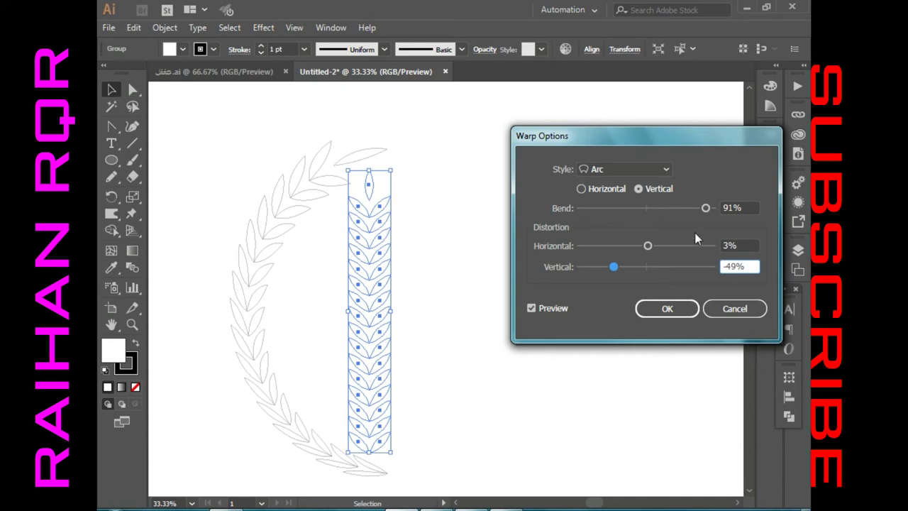
left_click(658, 268)
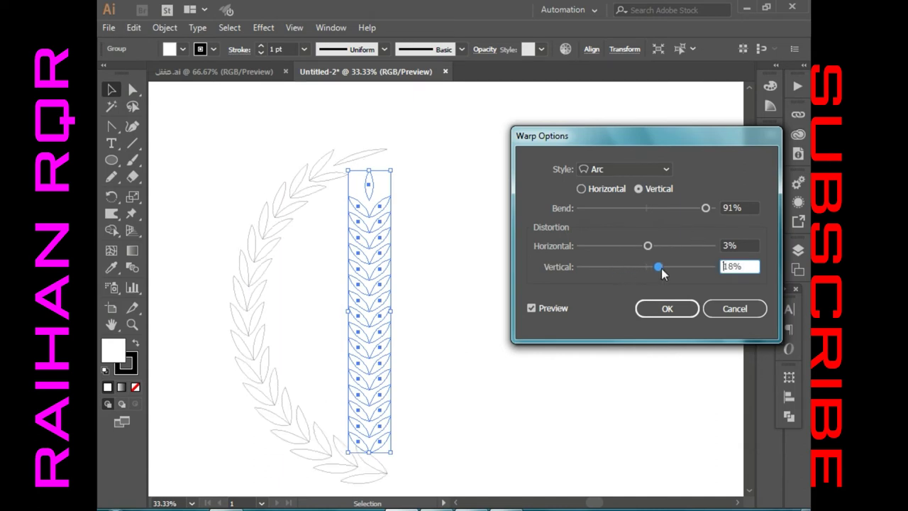
left_click_drag(659, 267, 684, 266)
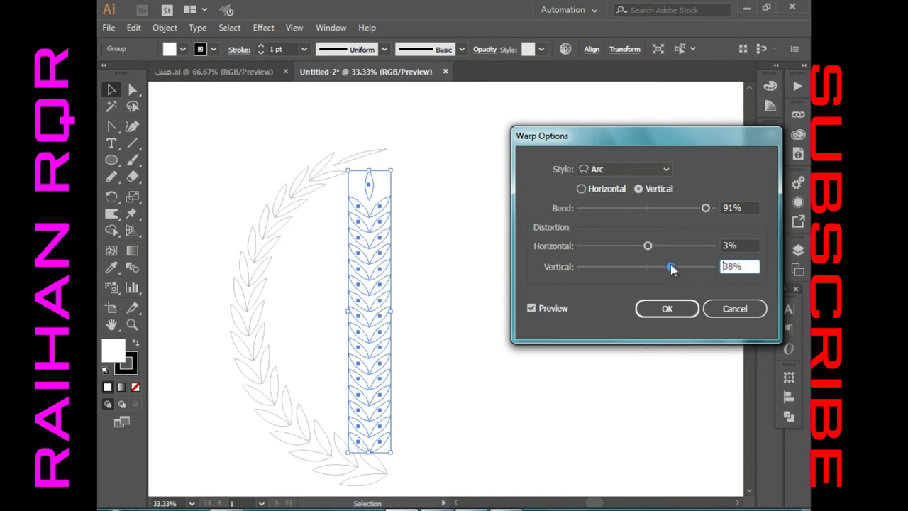
left_click_drag(660, 267, 647, 267)
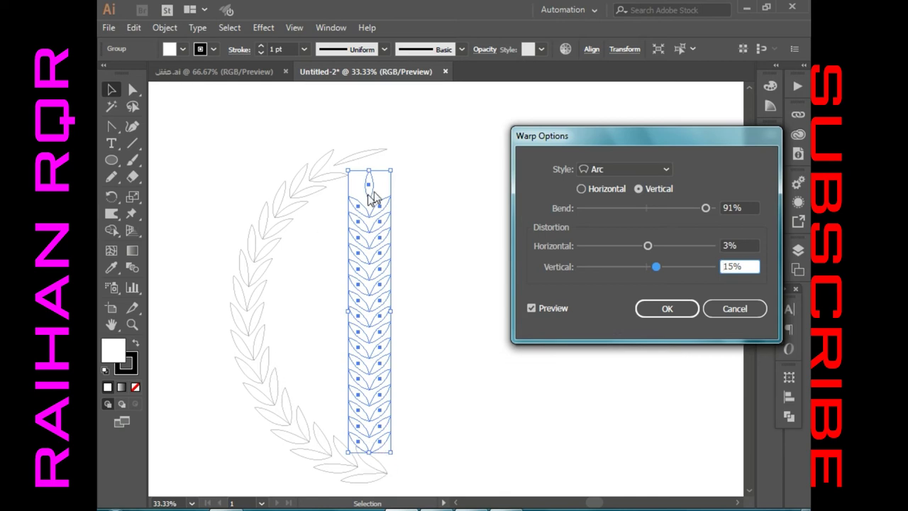
left_click(665, 310)
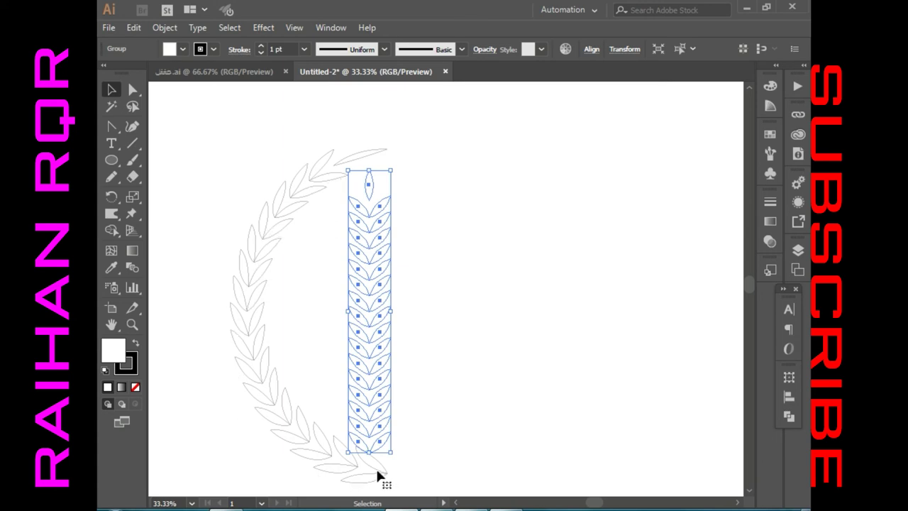
Run Object > Expand Appearance on the warped branch, then deselect it
left_click(164, 27)
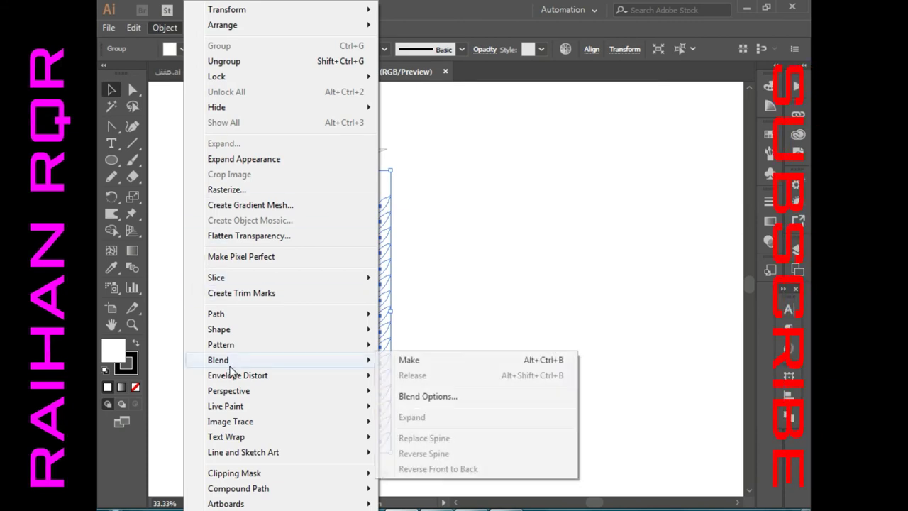
left_click(257, 159)
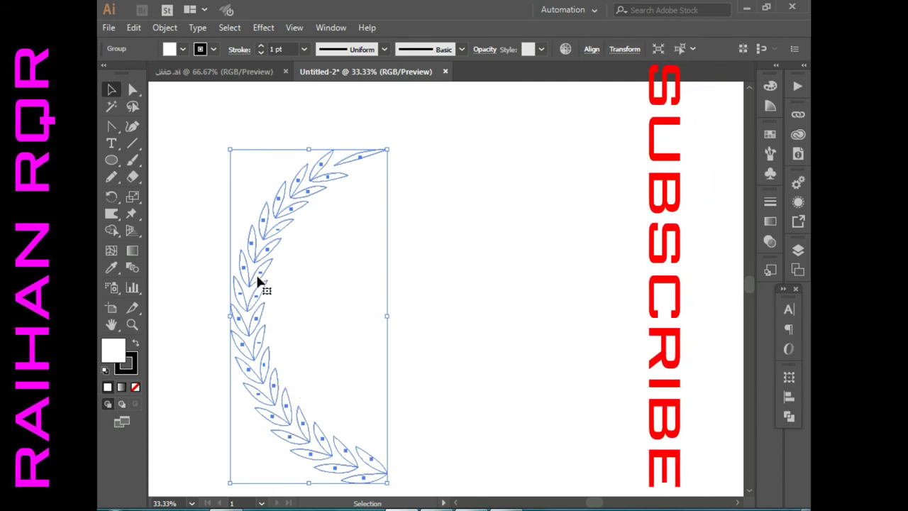
left_click(305, 314)
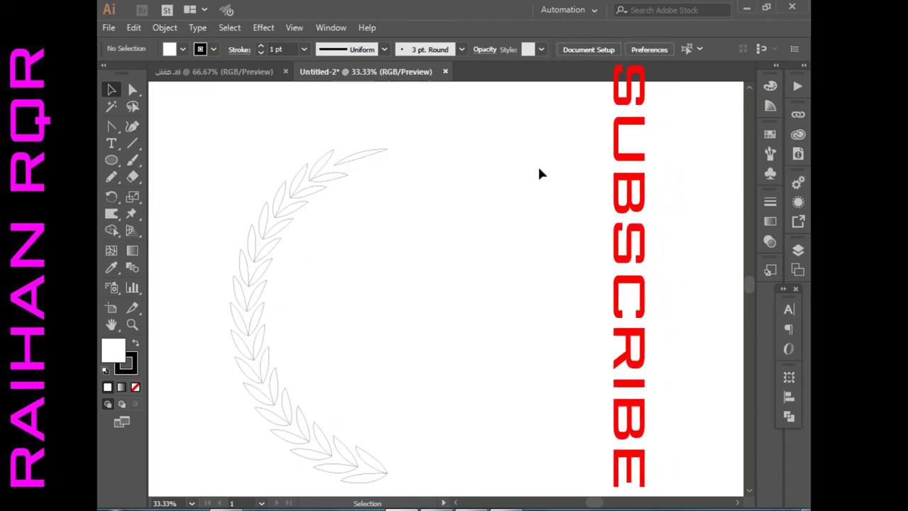
Select the curved branch and Alt+Shift-drag a level copy to the right
mouse_move(246, 155)
left_mouse_down()
mouse_move(399, 337)
mouse_move(386, 330)
left_mouse_up()
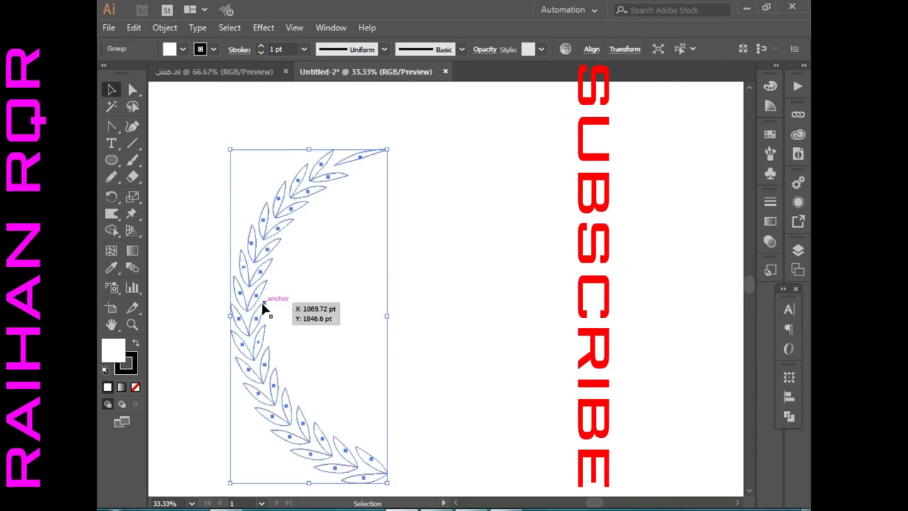
mouse_move(264, 307)
left_mouse_down()
mouse_move(494, 299)
mouse_move(487, 301)
left_mouse_up()
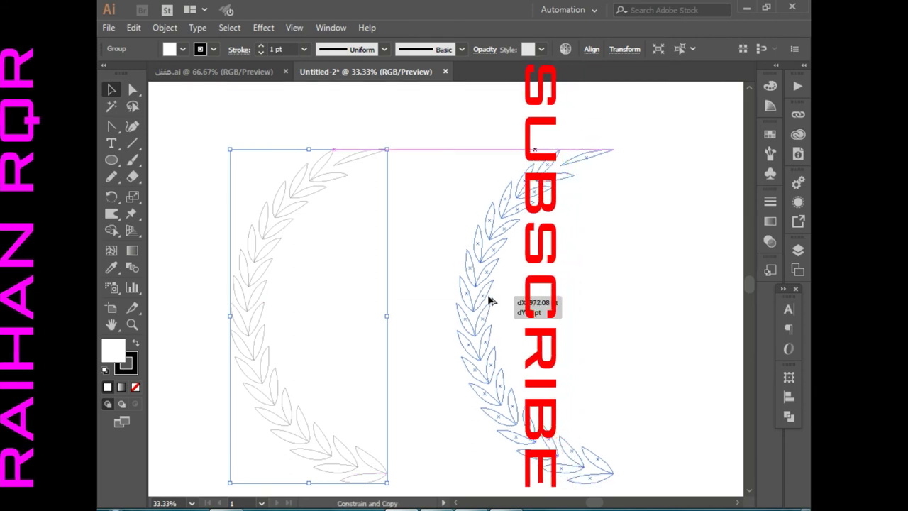
mouse_move(487, 301)
left_mouse_down()
mouse_move(527, 299)
mouse_move(493, 298)
left_mouse_up()
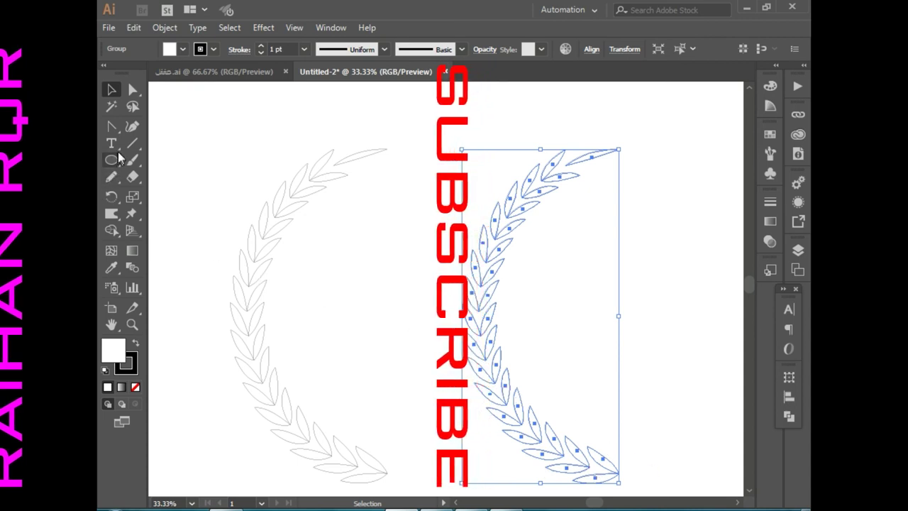
Reflect the right branch copy across a vertical axis so it curves toward the left branch
left_click(110, 200)
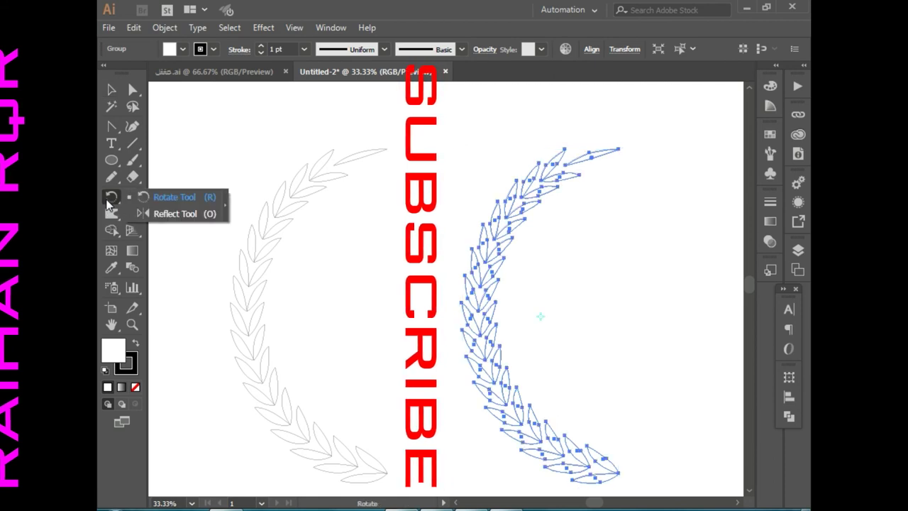
left_click(150, 214)
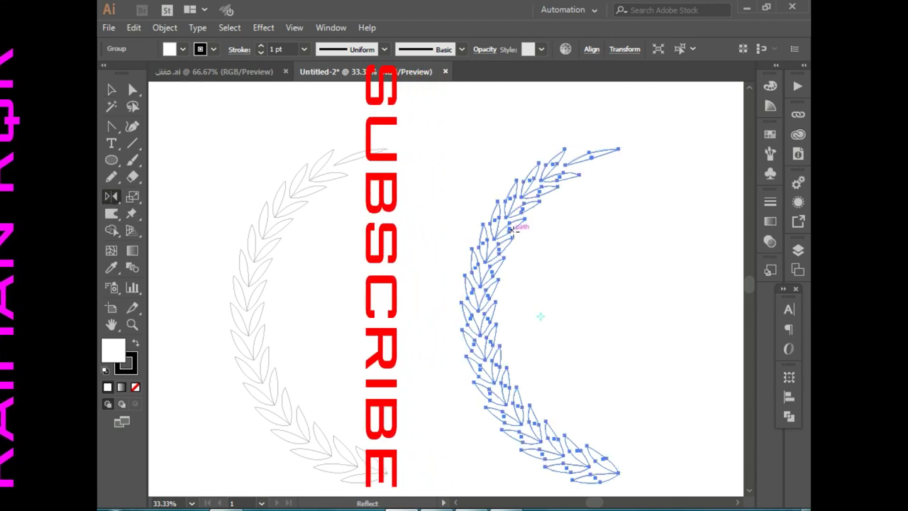
left_click_drag(535, 239, 560, 264)
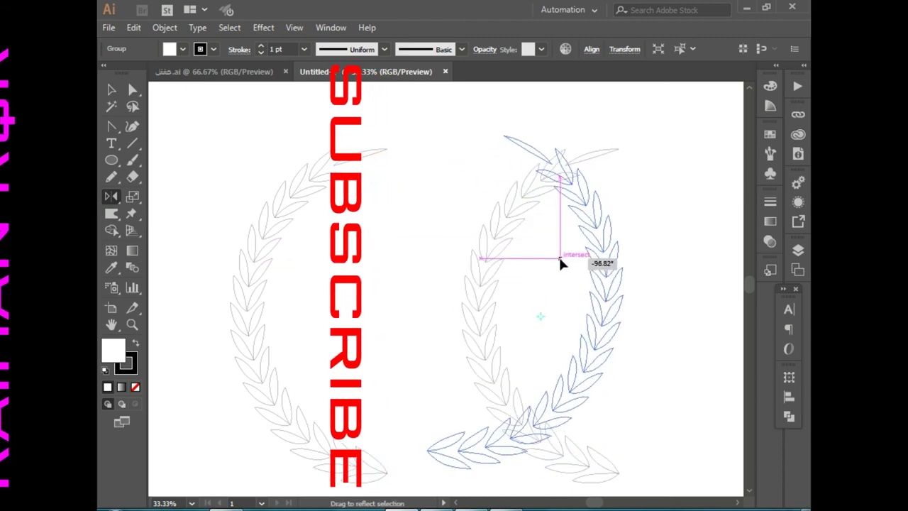
left_click_drag(560, 262, 561, 263)
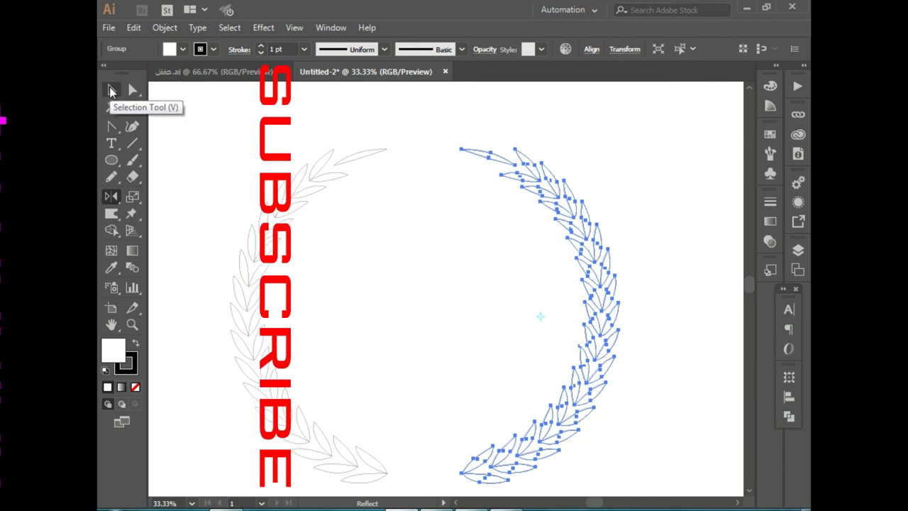
left_click(112, 91)
left_click(331, 128)
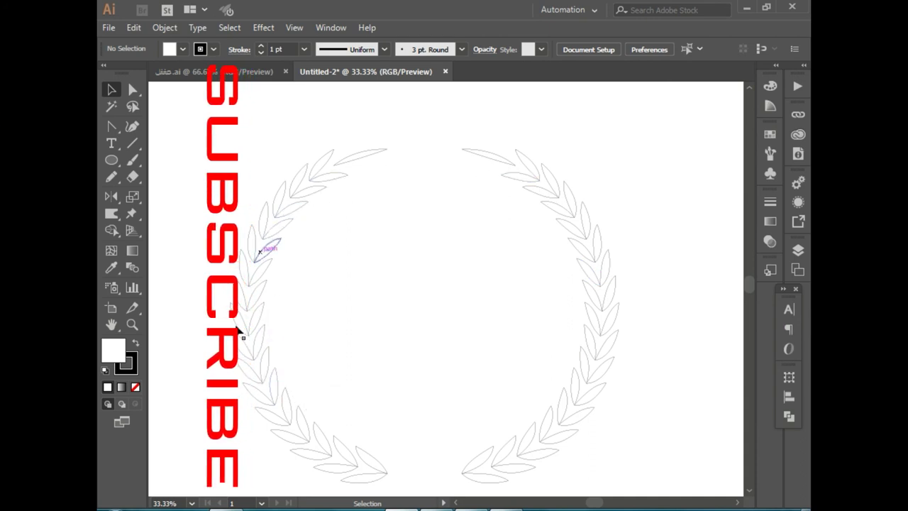
Fill both selected laurel branches with dark teal #006B73 from the Color panel spectrum
left_click_drag(226, 112, 636, 461)
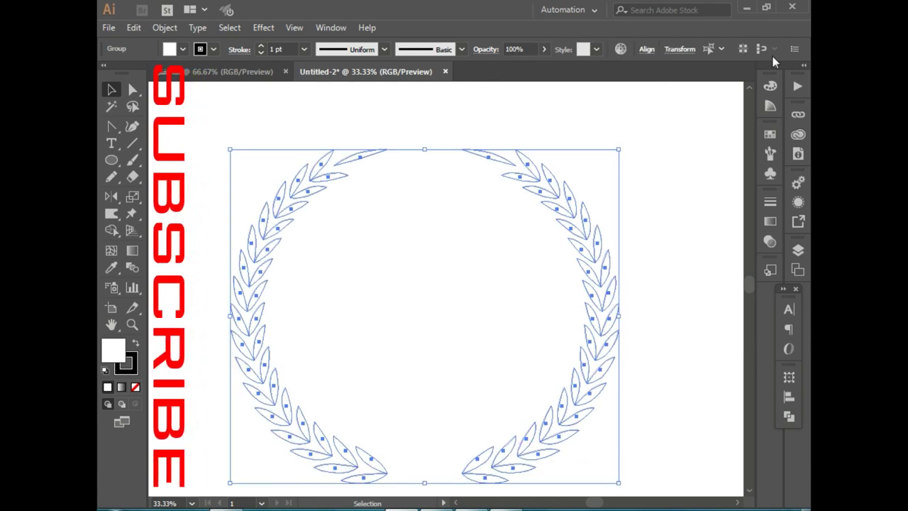
left_click(771, 86)
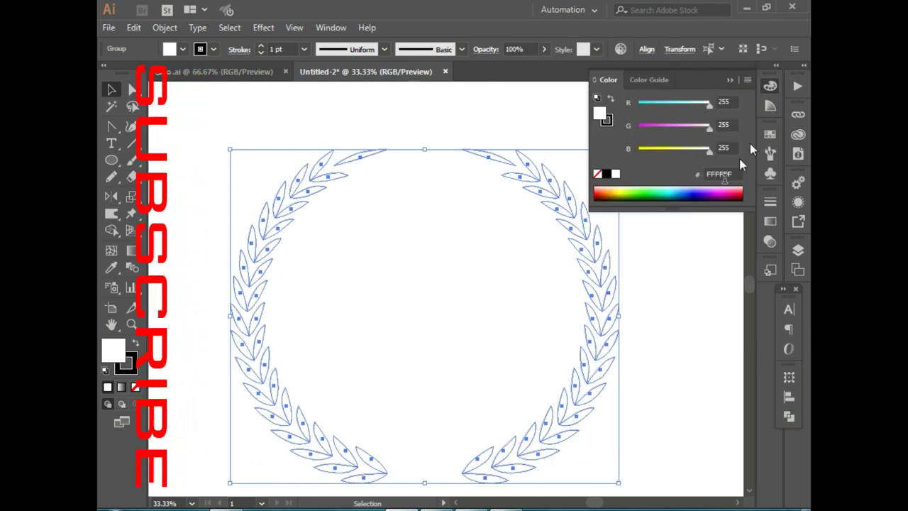
left_click(663, 189)
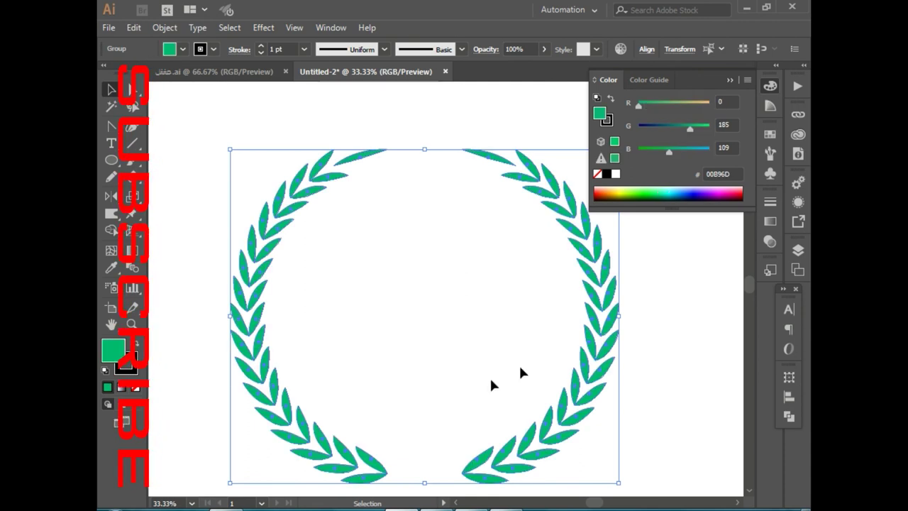
left_click(669, 193)
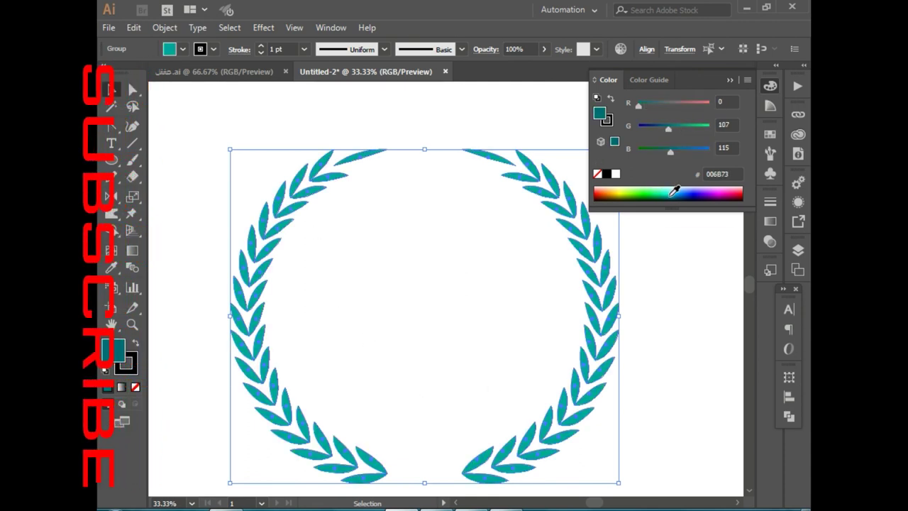
left_click(671, 197)
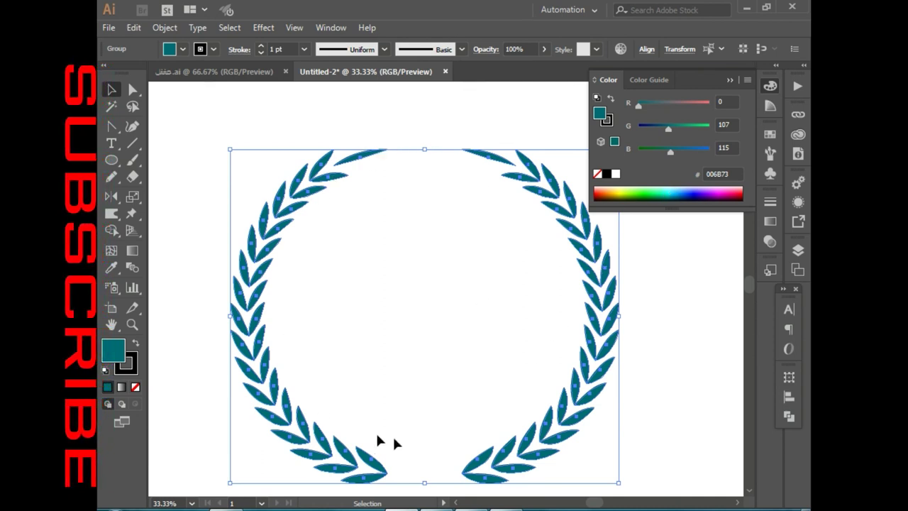
left_click(407, 119)
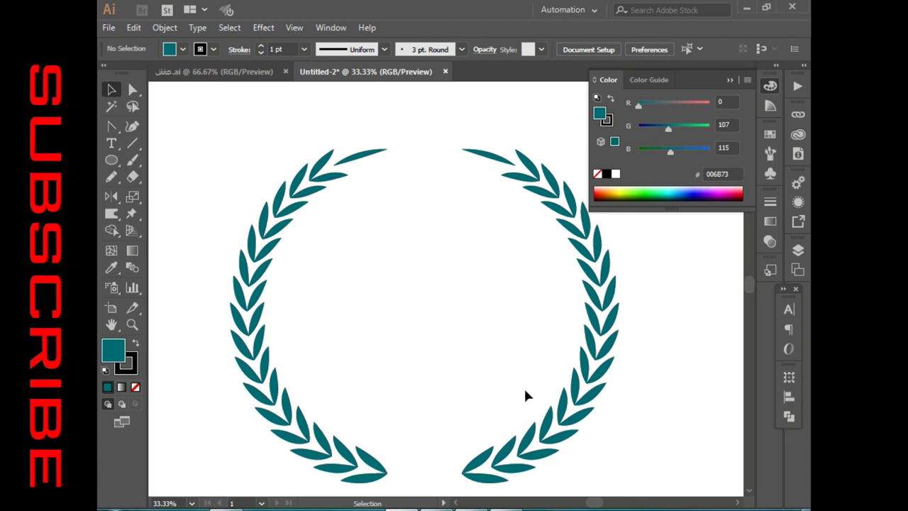